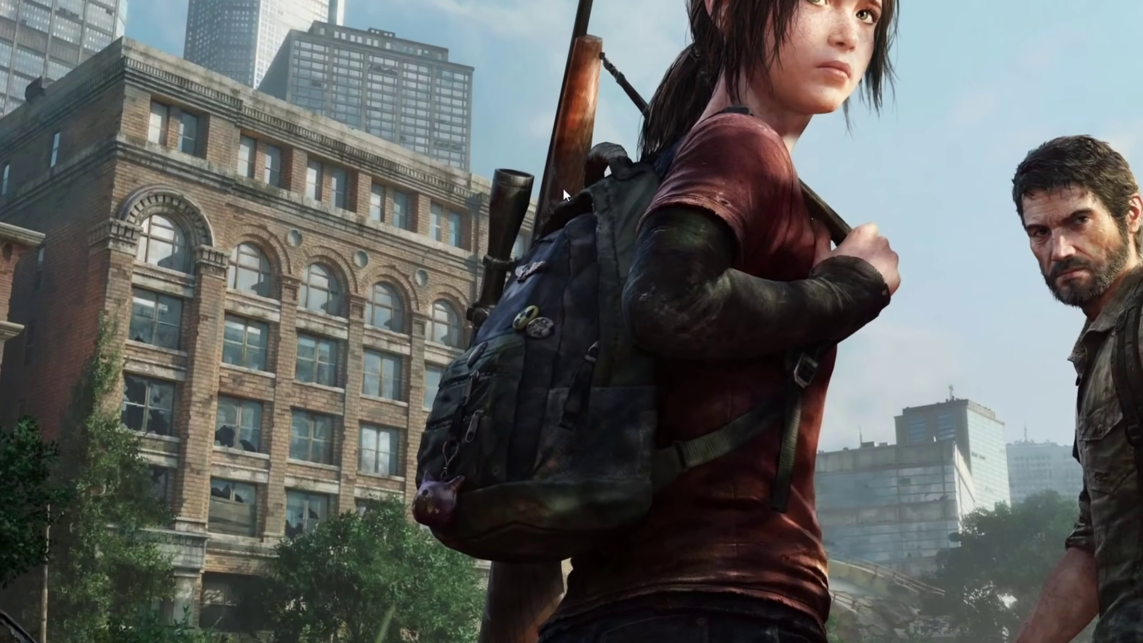
- Open the program-specific 3D settings in NVIDIA Control Panel and choose Escape From Tarkov as the program to customize
{"action": "right_click", "coordinate": [540, 211]}
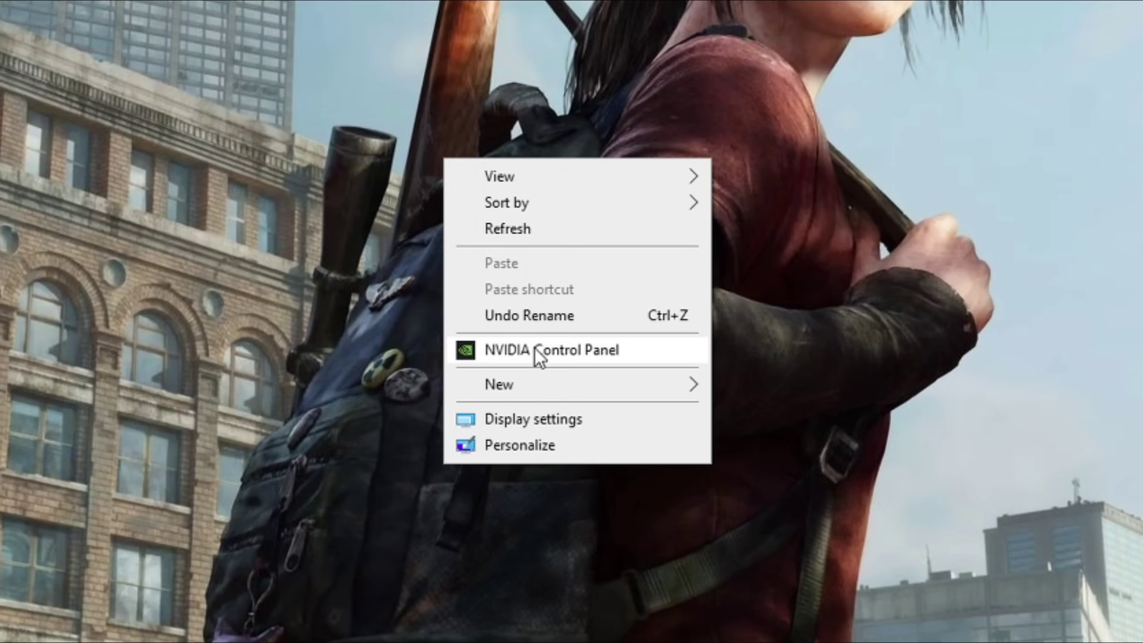
{"action": "left_click", "coordinate": [541, 350]}
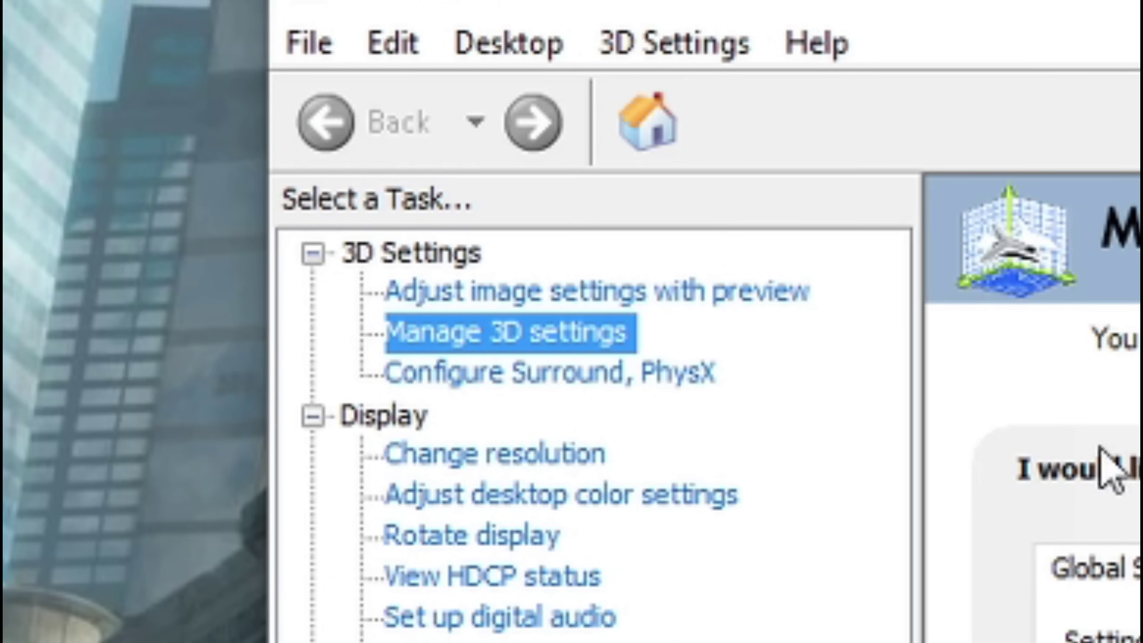
{"action": "left_click", "coordinate": [568, 326]}
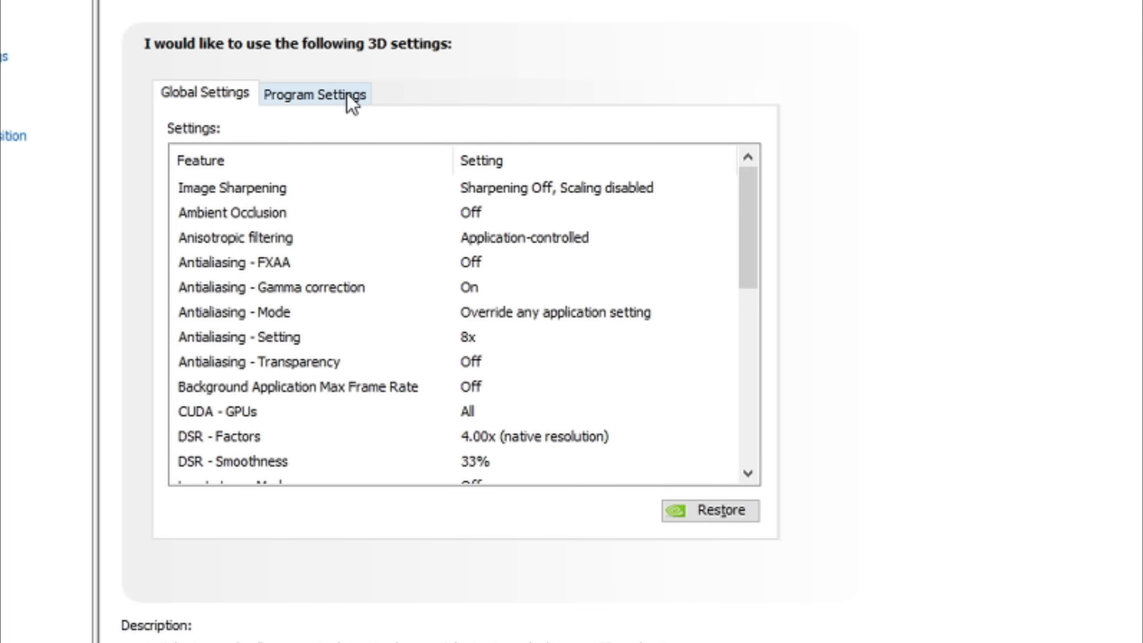
{"action": "left_click", "coordinate": [347, 93]}
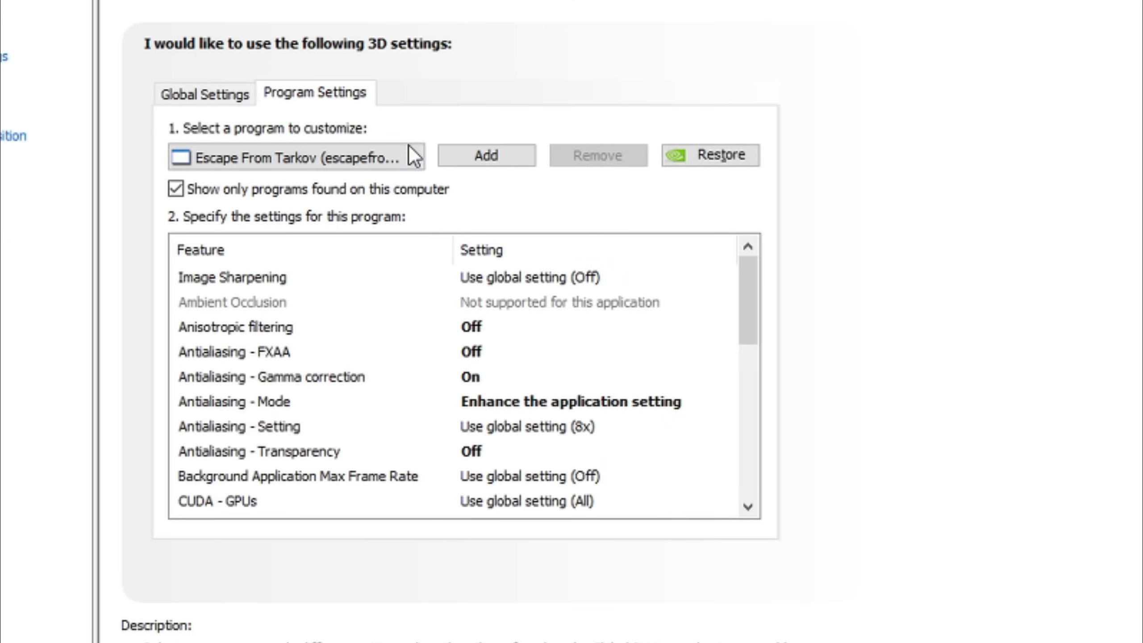
{"action": "left_click", "coordinate": [409, 152]}
{"action": "left_click", "coordinate": [370, 182]}
{"action": "left_click", "coordinate": [500, 157]}
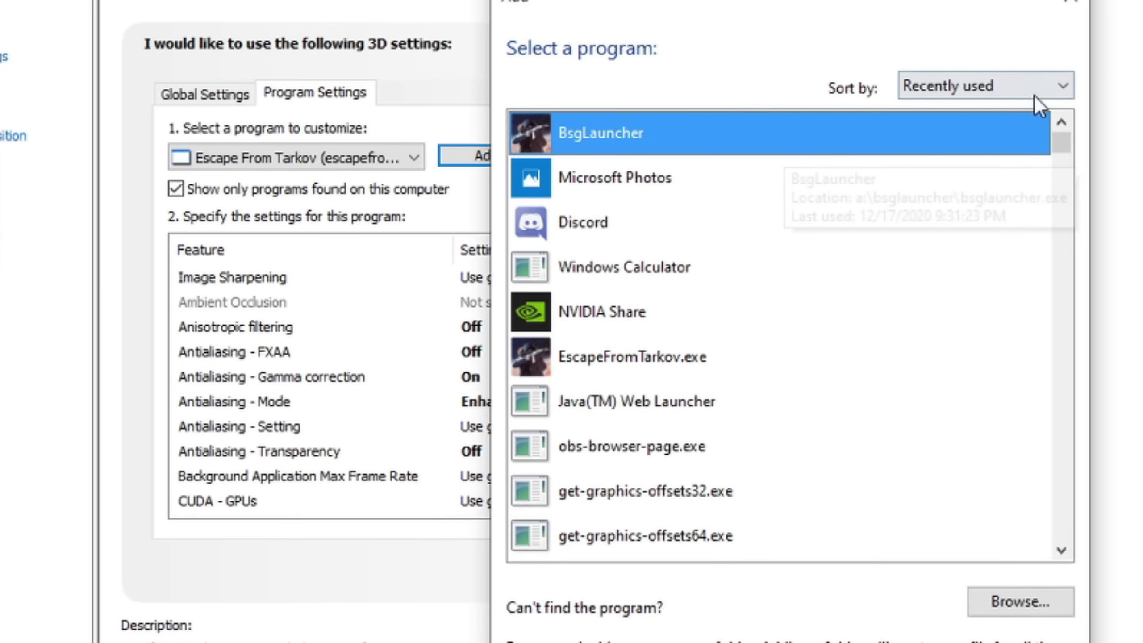
{"action": "left_click", "coordinate": [729, 356]}
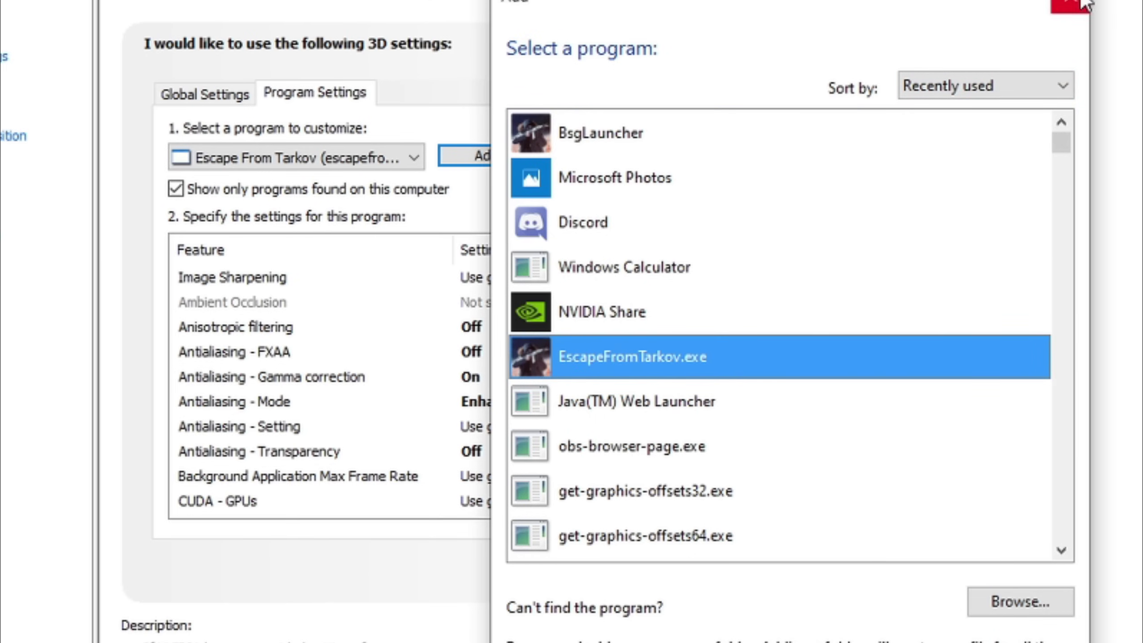
{"action": "left_click", "coordinate": [1094, 4]}
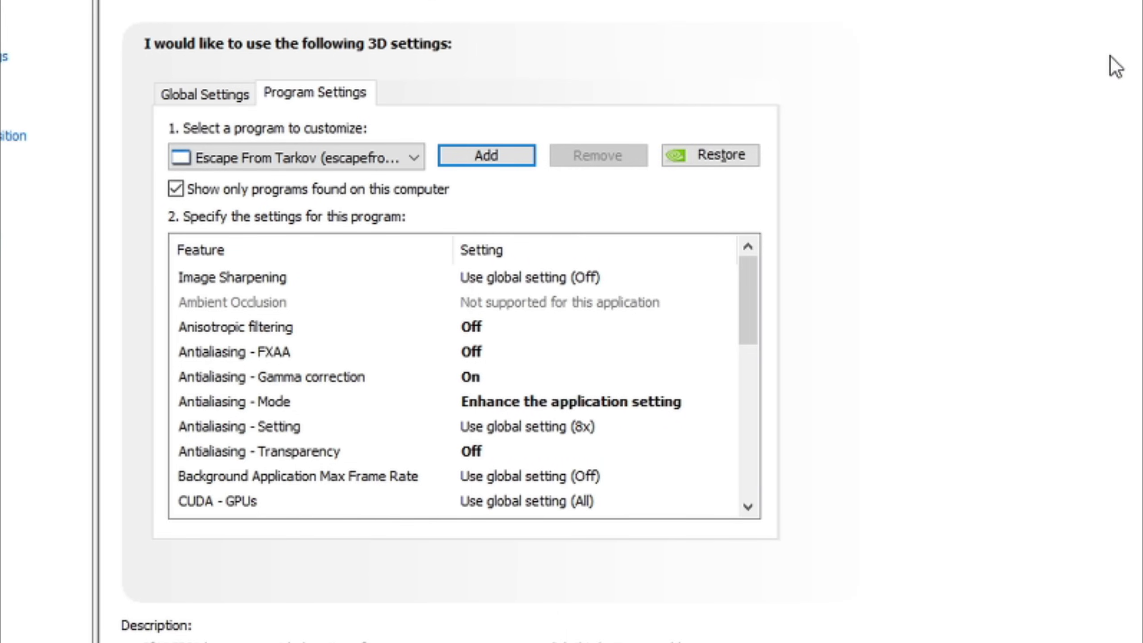
- Set the power management mode for Escape From Tarkov to Prefer maximum performance
{"action": "left_click_drag", "start_coordinate": [750, 310], "coordinate": [750, 379]}
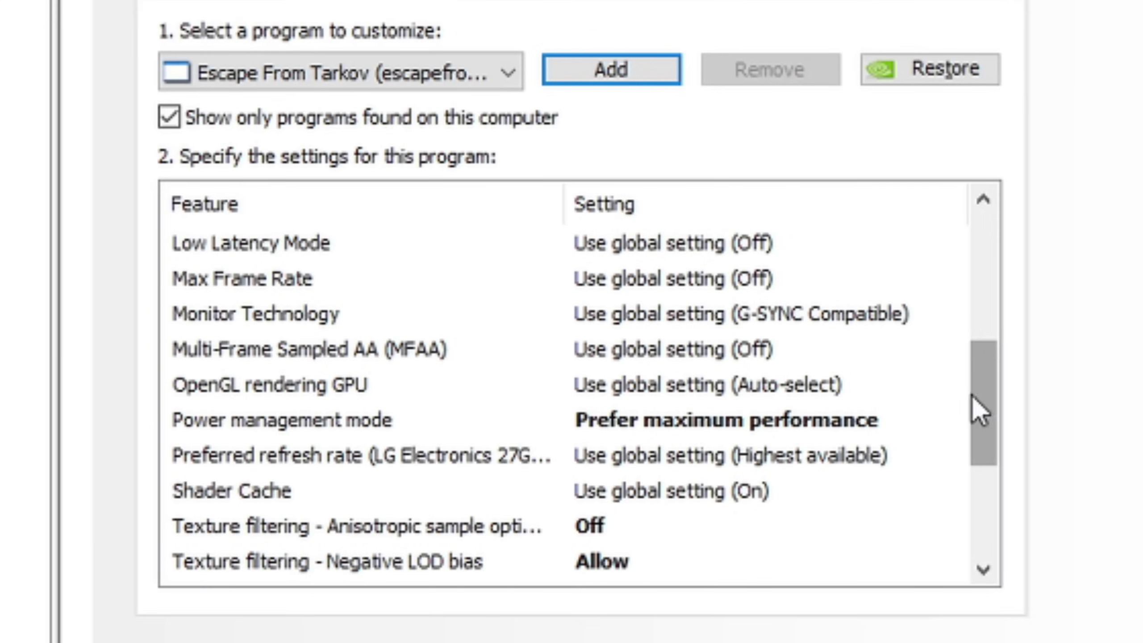
{"action": "left_click", "coordinate": [861, 421]}
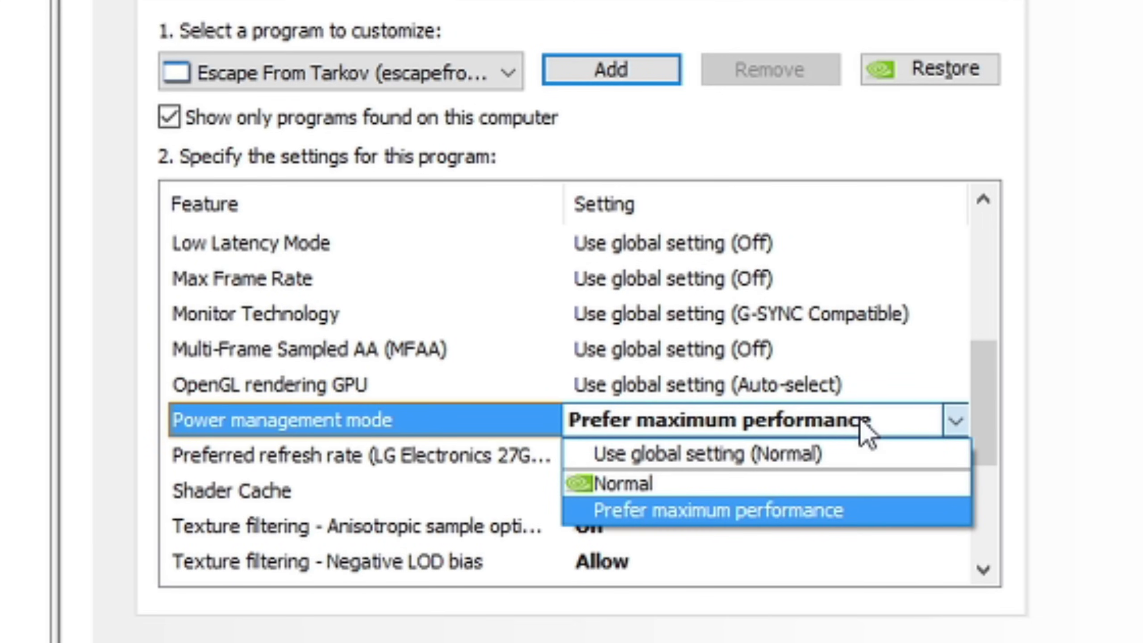
{"action": "left_click", "coordinate": [799, 506]}
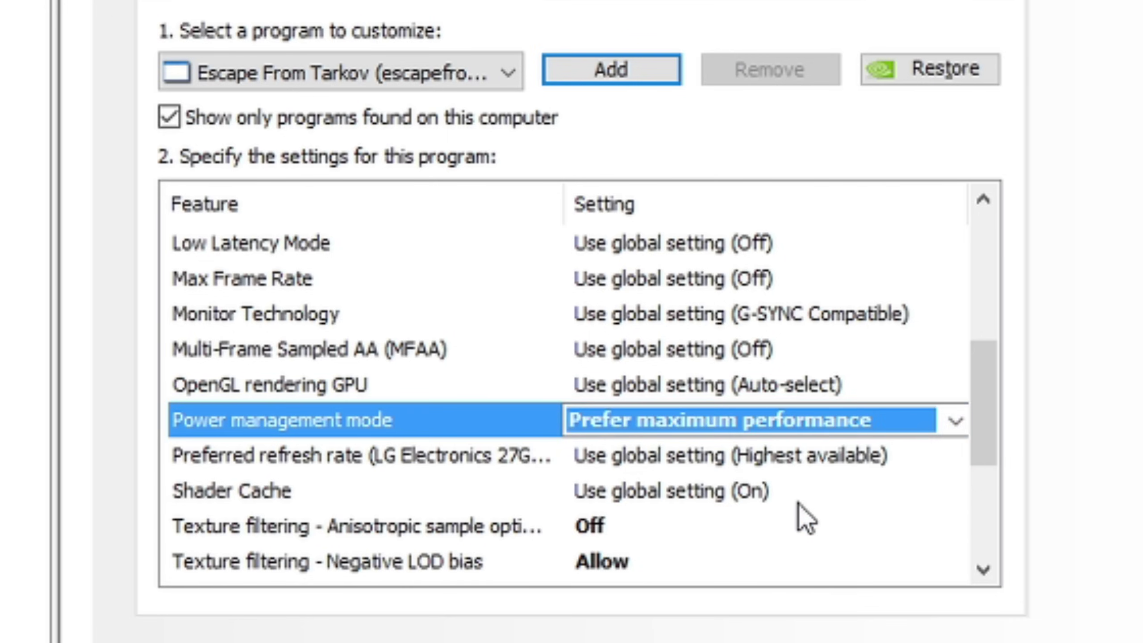
- Set texture filtering quality to High quality and texture filtering trilinear optimization to On
{"action": "left_click_drag", "start_coordinate": [983, 419], "coordinate": [983, 467]}
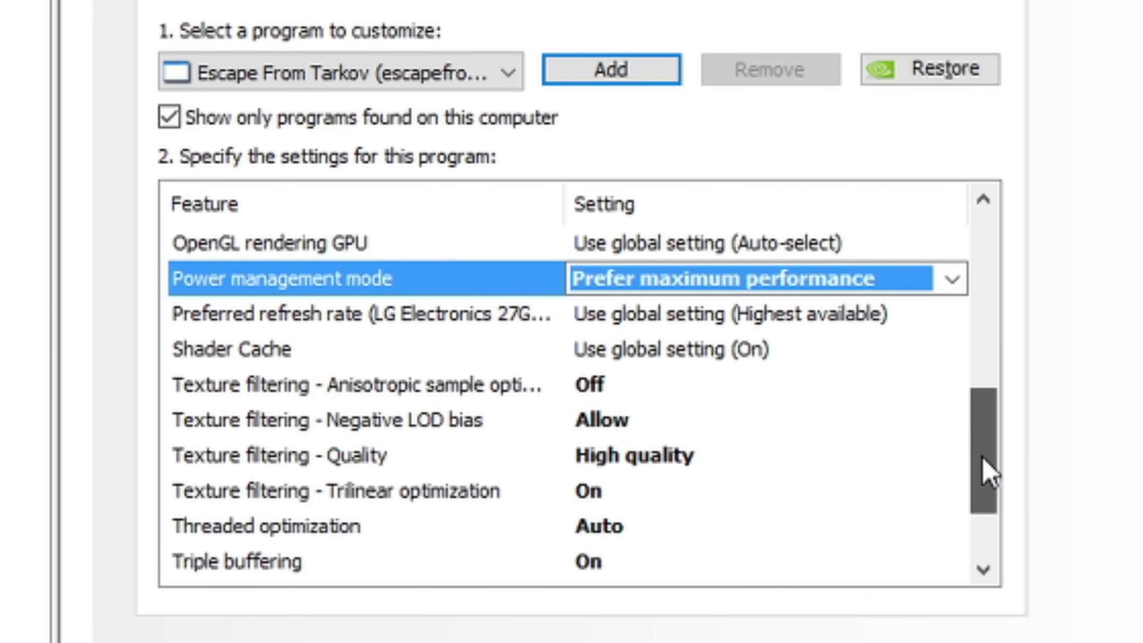
{"action": "left_click", "coordinate": [683, 459]}
{"action": "left_click", "coordinate": [728, 519]}
{"action": "left_click", "coordinate": [763, 491]}
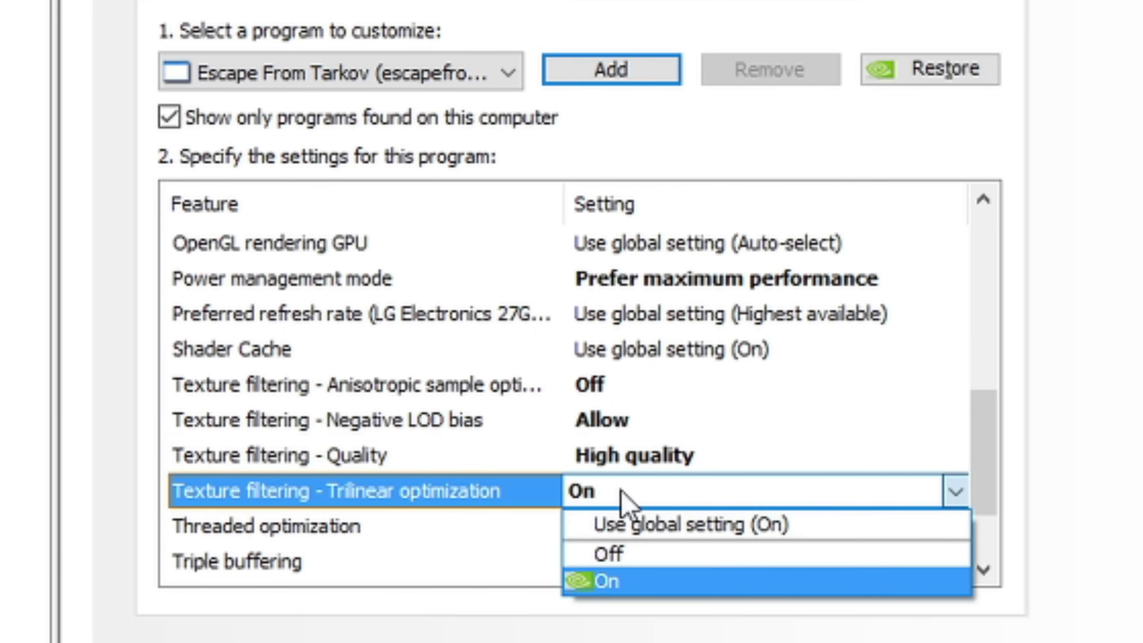
{"action": "left_click", "coordinate": [660, 583]}
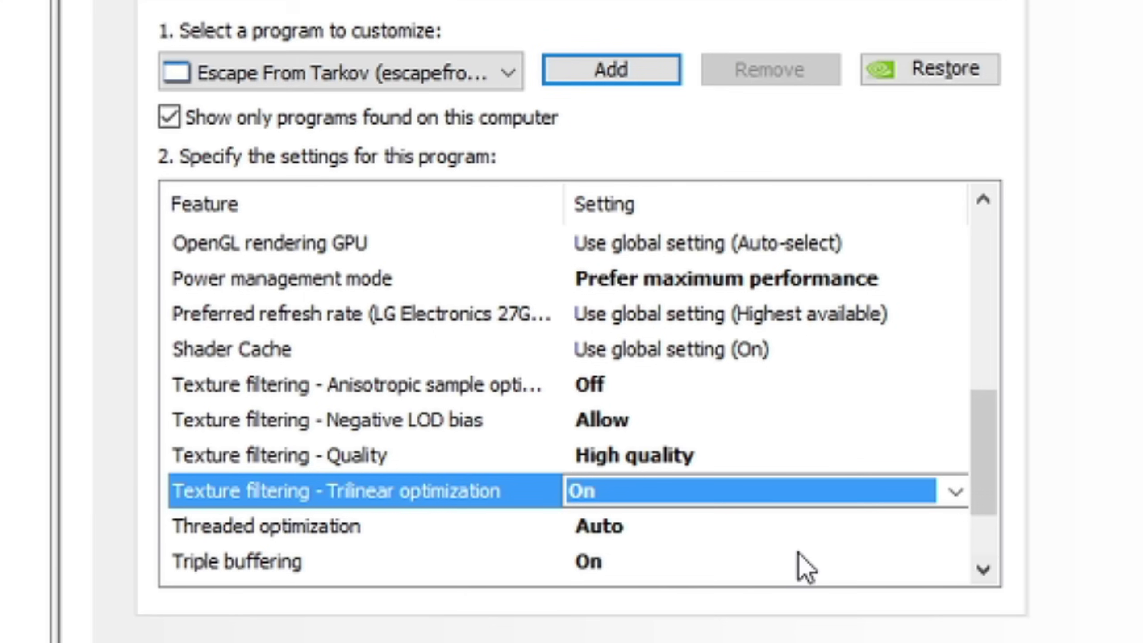
- Set threaded optimization to Auto and vertical sync to Off for the game
{"action": "left_click", "coordinate": [642, 527]}
{"action": "left_click", "coordinate": [643, 527]}
{"action": "left_click", "coordinate": [990, 493]}
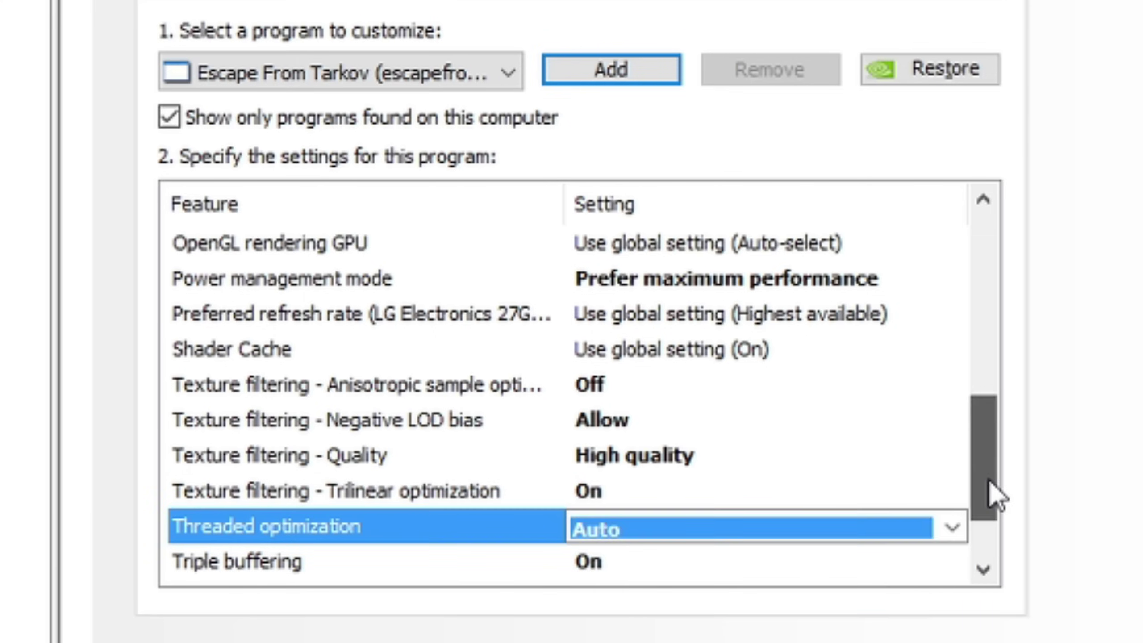
{"action": "left_click_drag", "start_coordinate": [990, 492], "coordinate": [990, 523]}
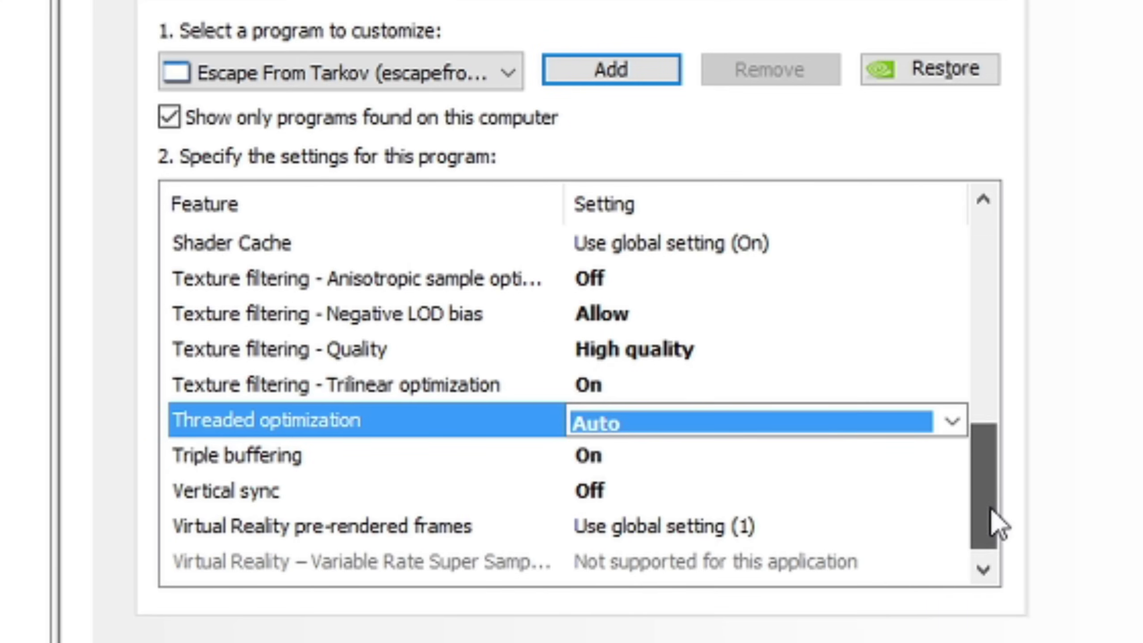
{"action": "left_click", "coordinate": [621, 489]}
{"action": "left_click", "coordinate": [623, 489]}
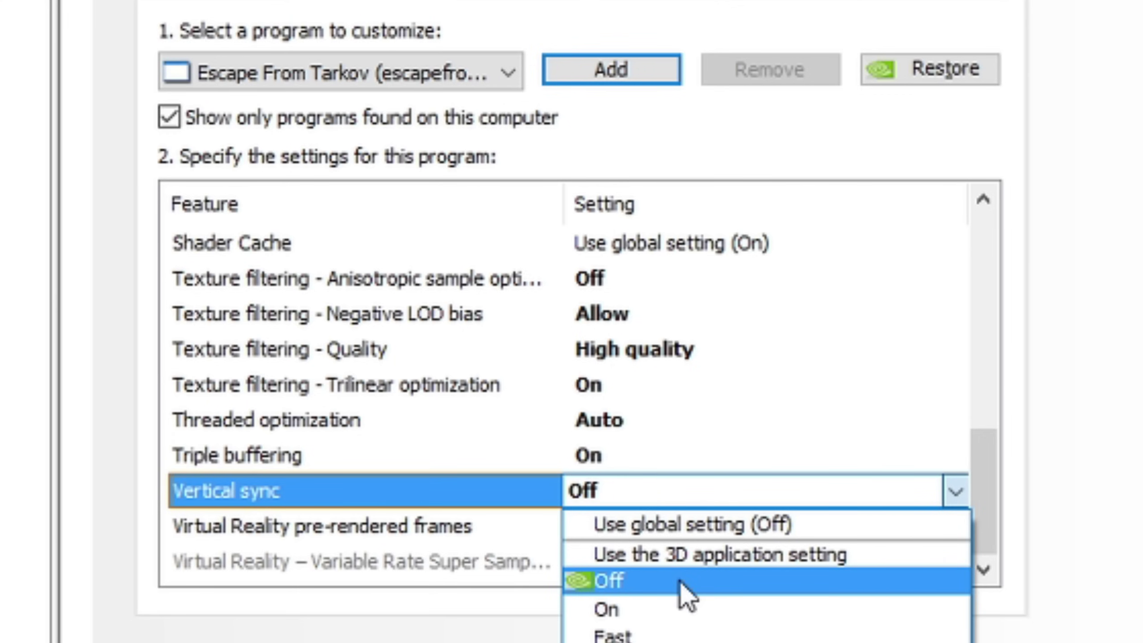
{"action": "left_click", "coordinate": [684, 582]}
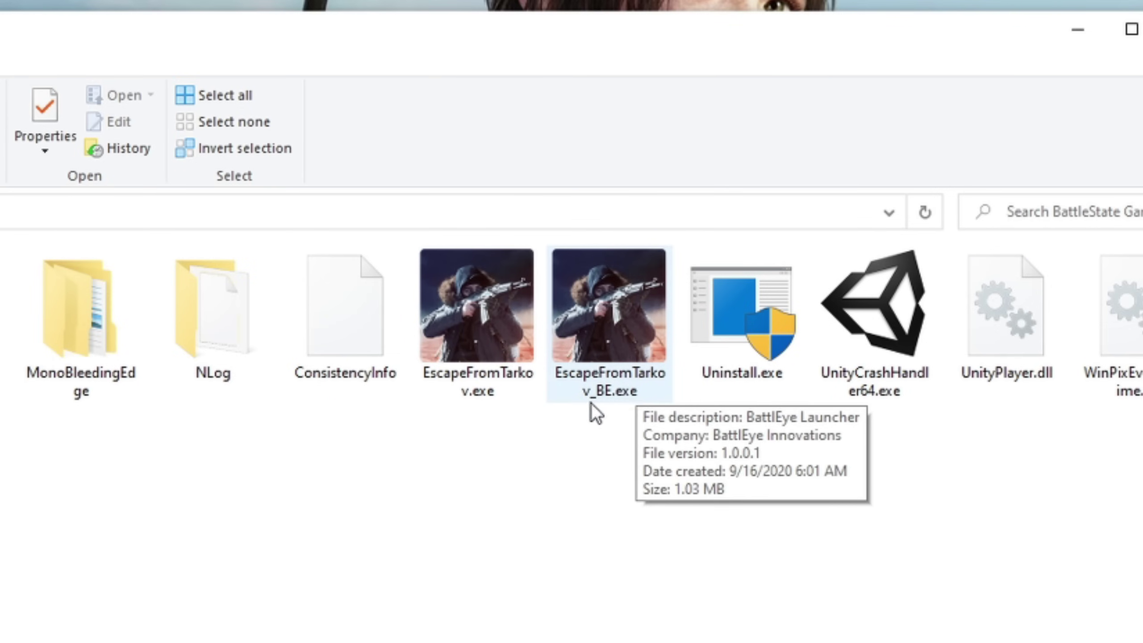
- Open the high DPI settings in the compatibility properties of EscapeFromTarkov.exe in the BattleState Games folder
{"action": "left_click", "coordinate": [479, 390]}
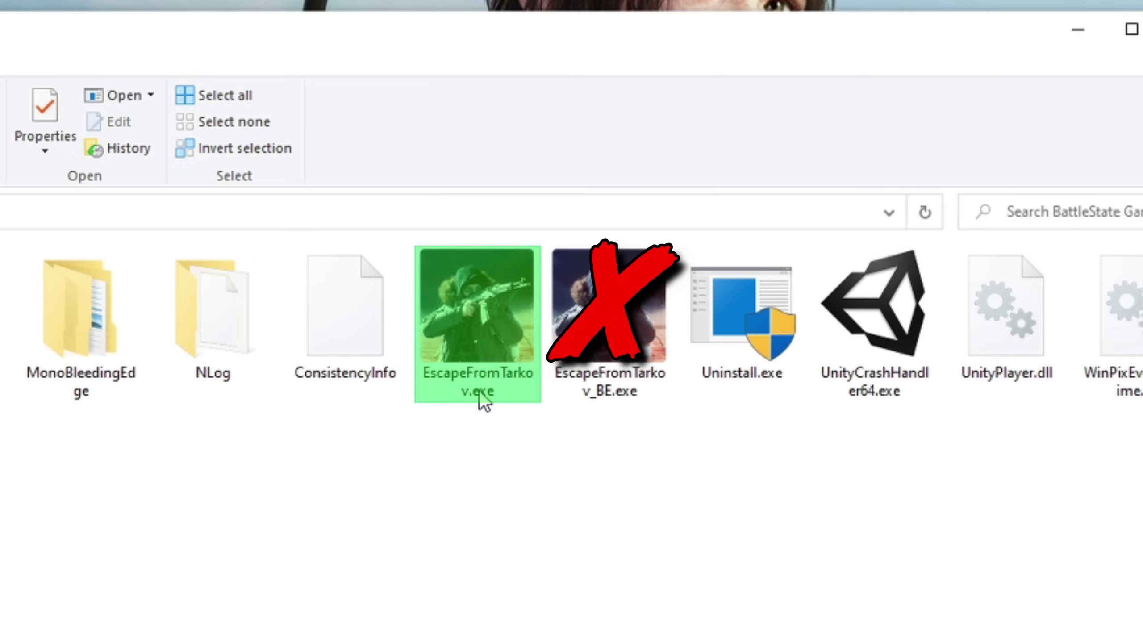
{"action": "right_click", "coordinate": [479, 390]}
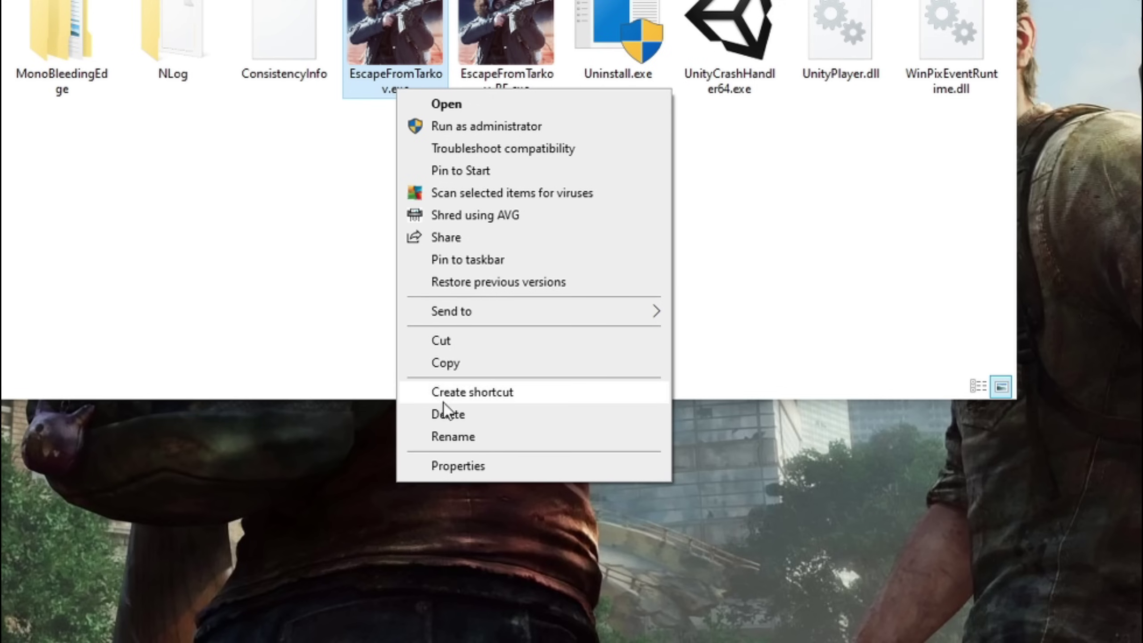
{"action": "left_click", "coordinate": [449, 464]}
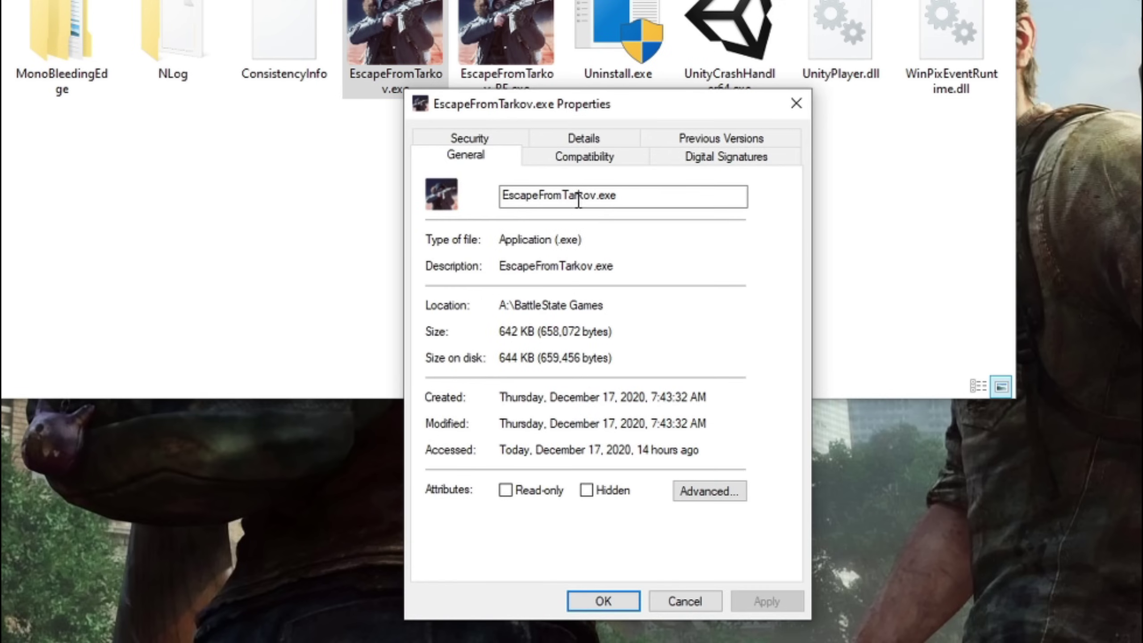
{"action": "left_click", "coordinate": [590, 161]}
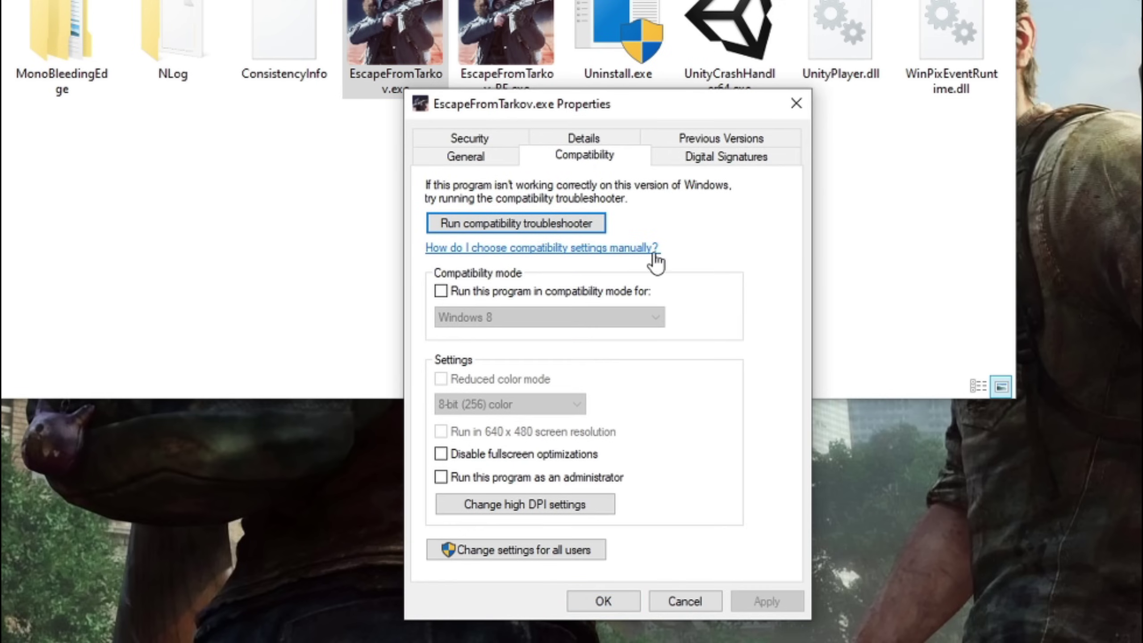
{"action": "left_click", "coordinate": [561, 504]}
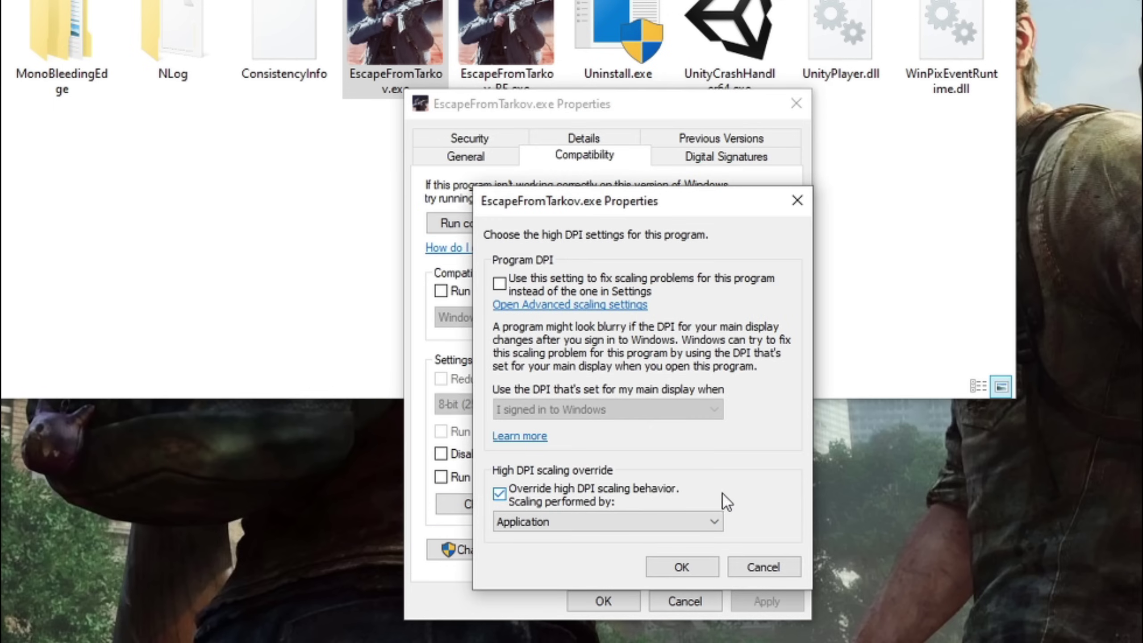
- Override the high DPI scaling behavior with scaling performed by Application, and apply the file's property changes
{"action": "left_click", "coordinate": [502, 493]}
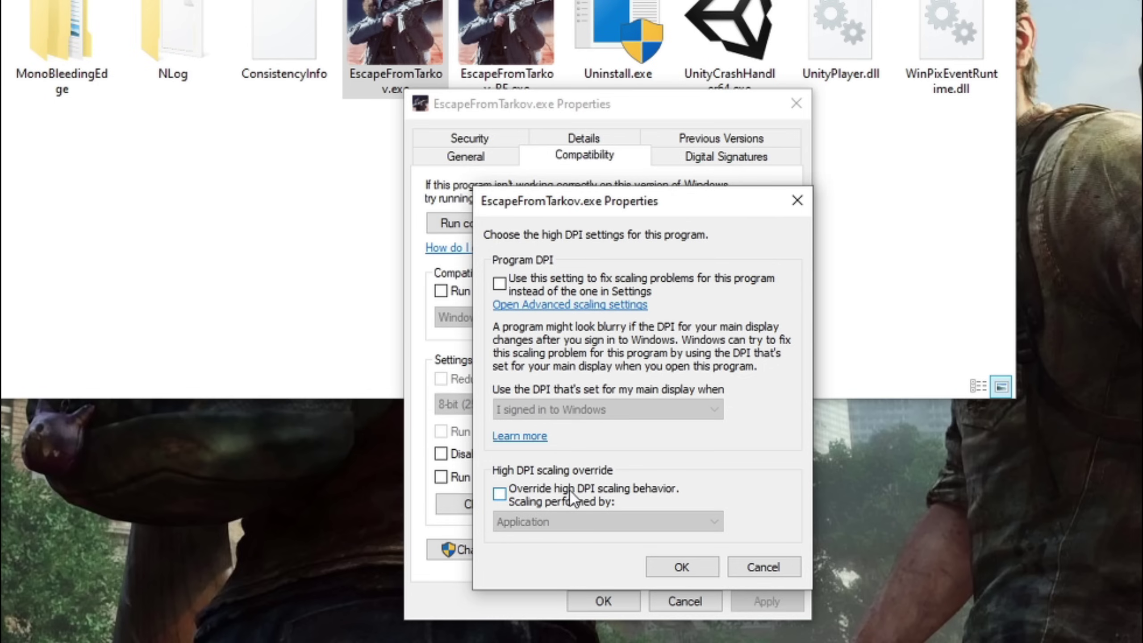
{"action": "left_click", "coordinate": [506, 494]}
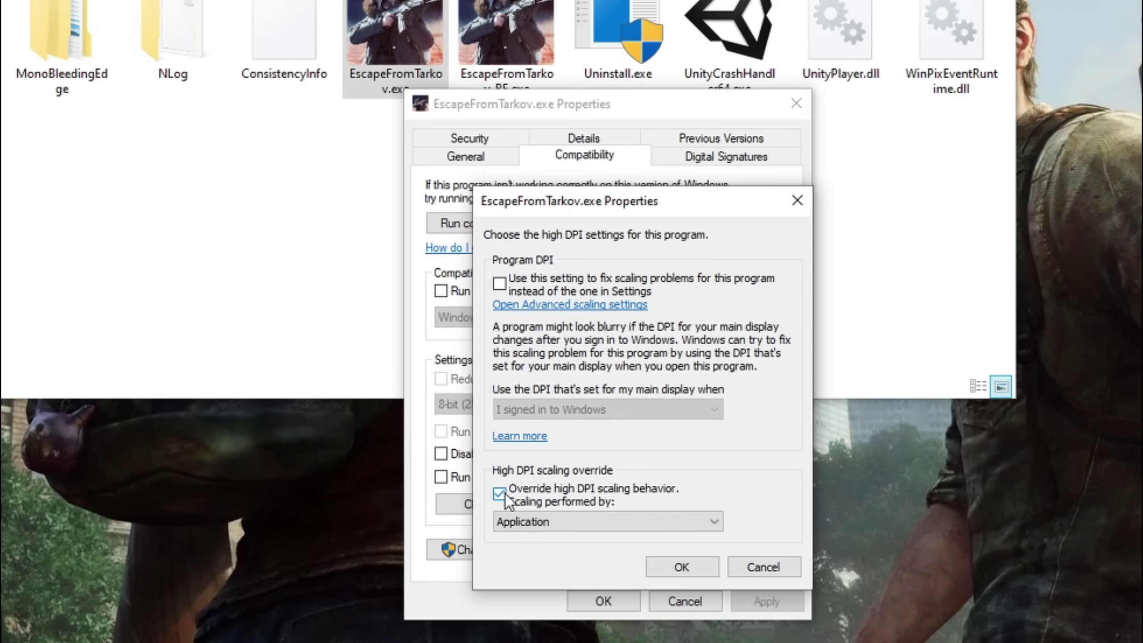
{"action": "left_click", "coordinate": [526, 522]}
{"action": "left_click", "coordinate": [534, 542]}
{"action": "left_click", "coordinate": [662, 566]}
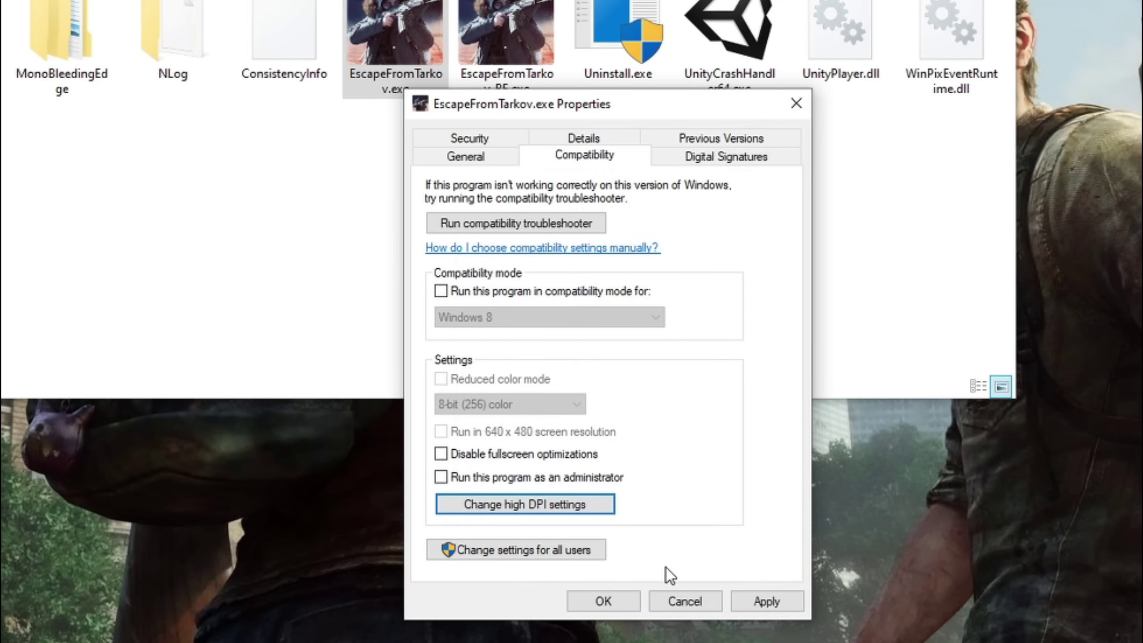
{"action": "left_click", "coordinate": [761, 597]}
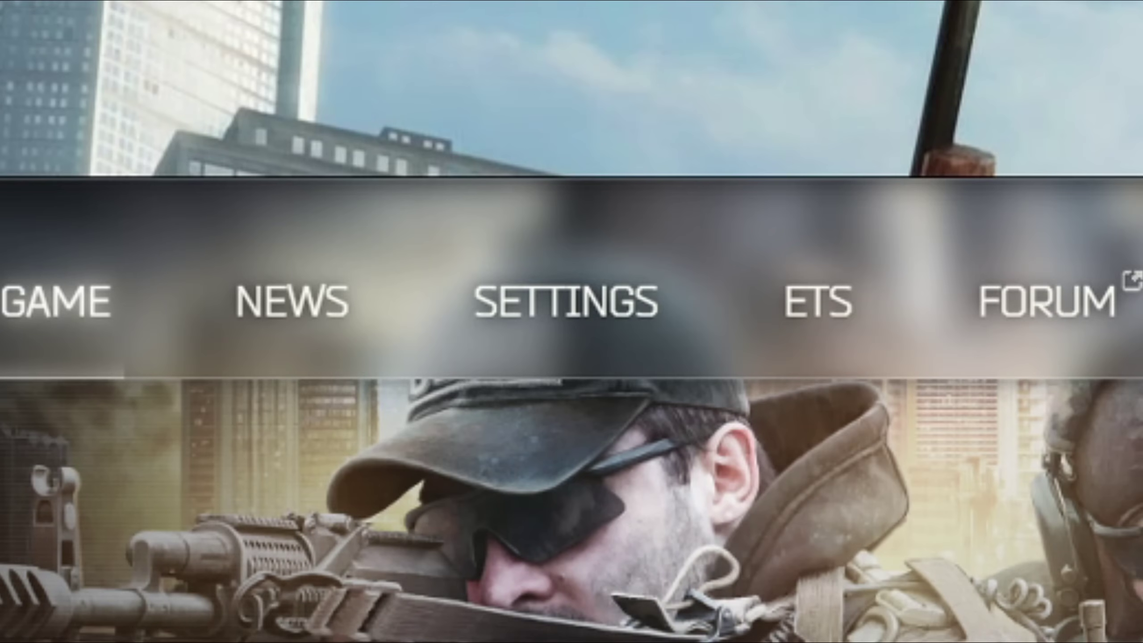
- In the game launcher's settings, choose Exit the Launcher on window close and Exit the Launcher completely on game launch
{"action": "left_click", "coordinate": [591, 327]}
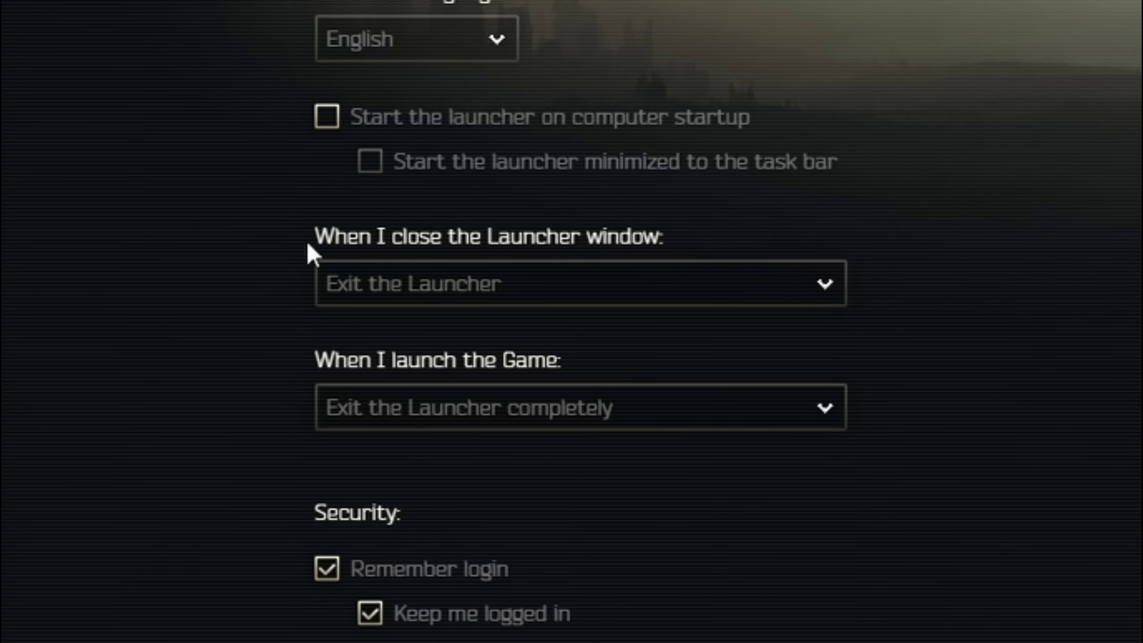
{"action": "left_click", "coordinate": [738, 287]}
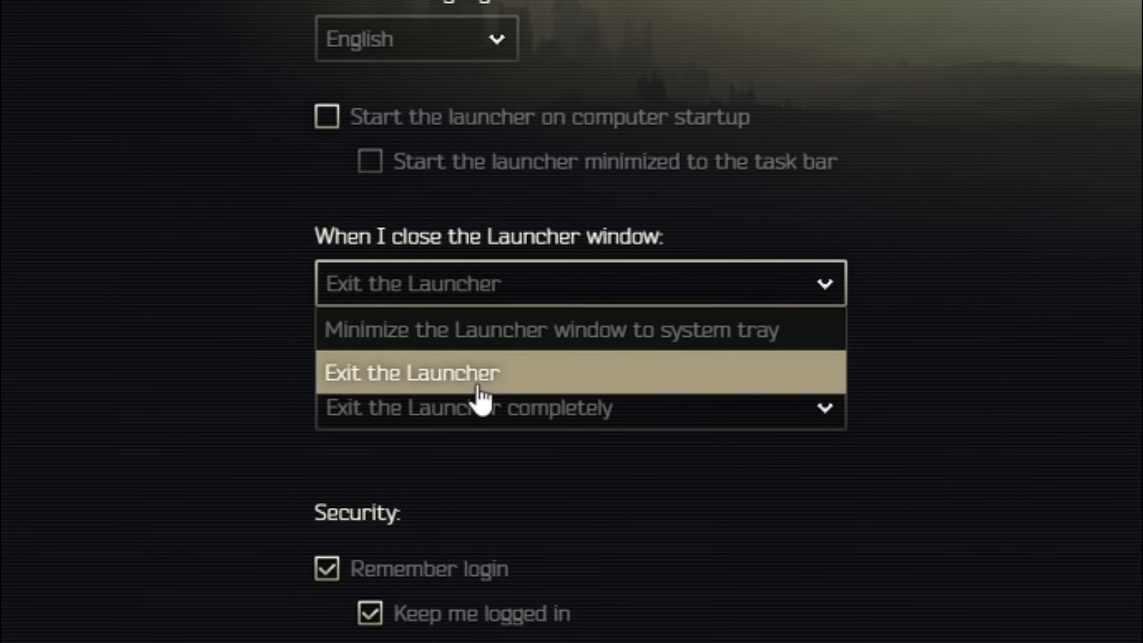
{"action": "left_click", "coordinate": [454, 377]}
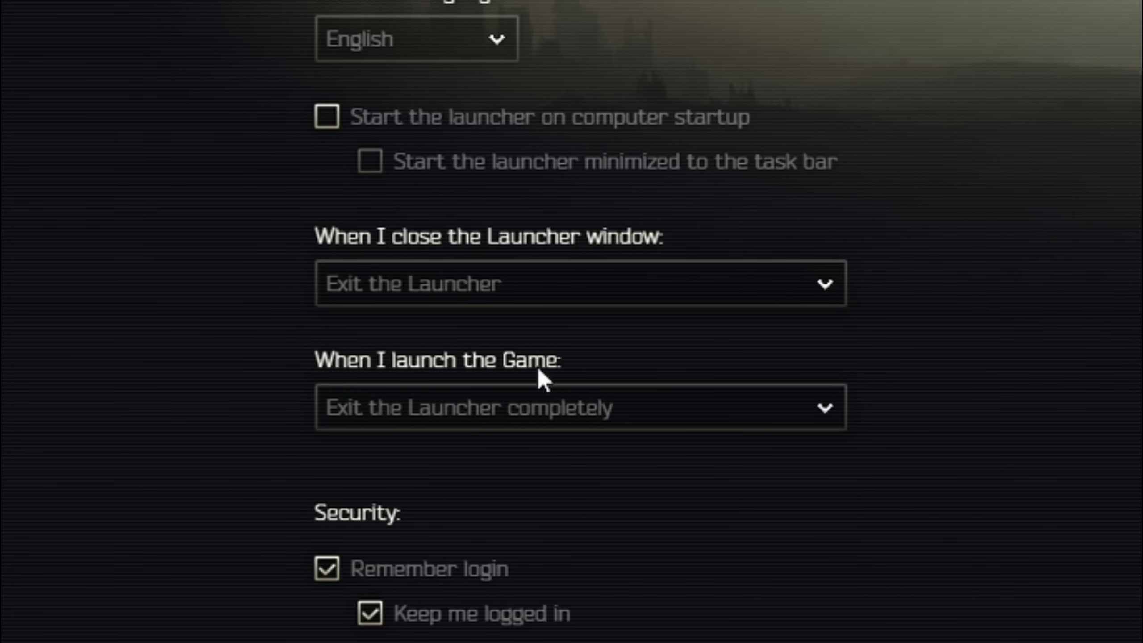
{"action": "left_click", "coordinate": [466, 421]}
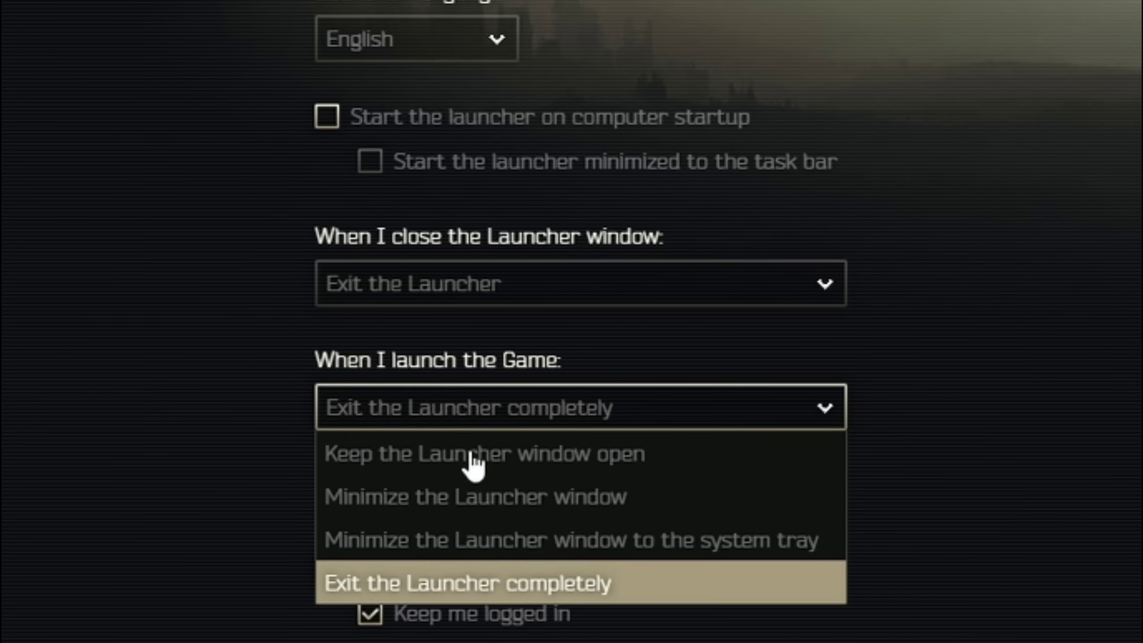
{"action": "left_click", "coordinate": [456, 584]}
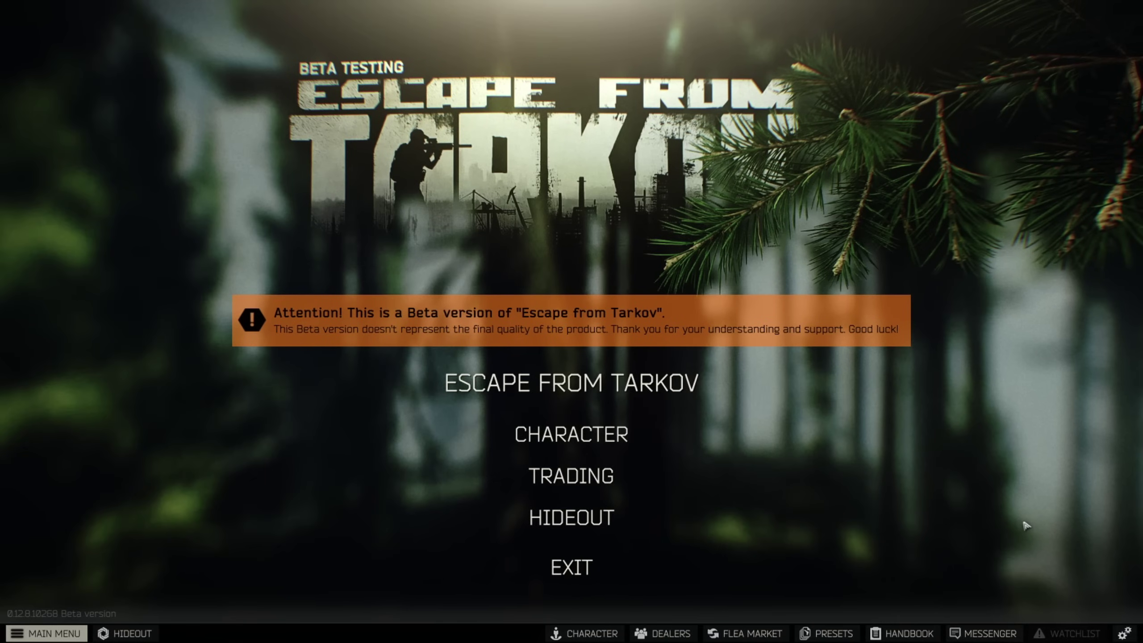
- Open Escape from Tarkov's in-game settings and toggle VSync in the graphics options
{"action": "left_click", "coordinate": [1124, 632]}
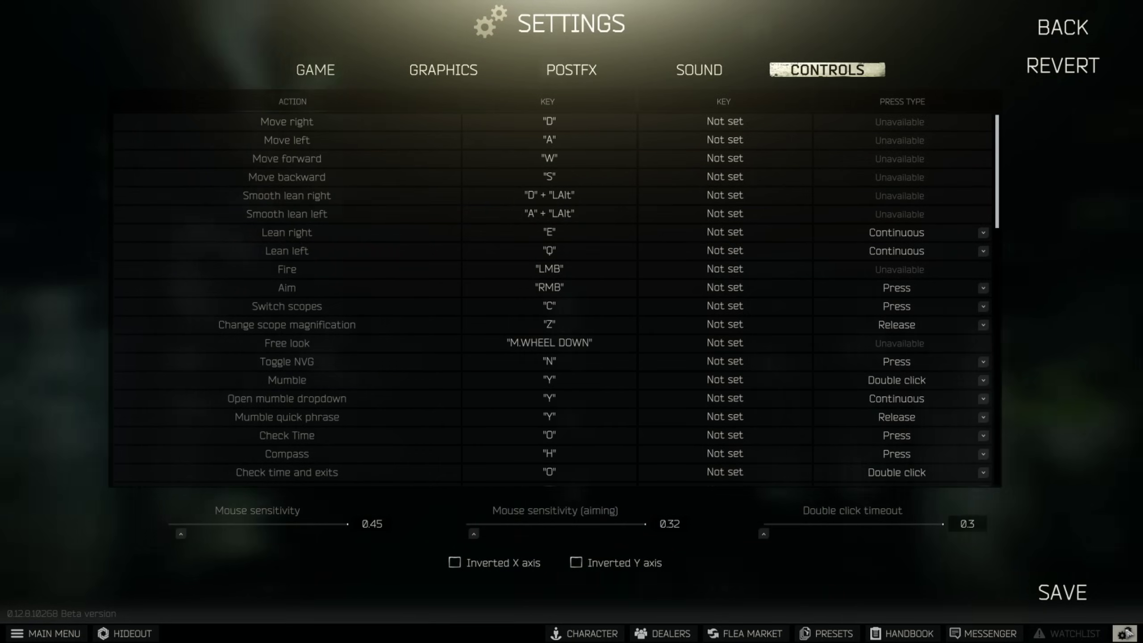
{"action": "left_click", "coordinate": [332, 68]}
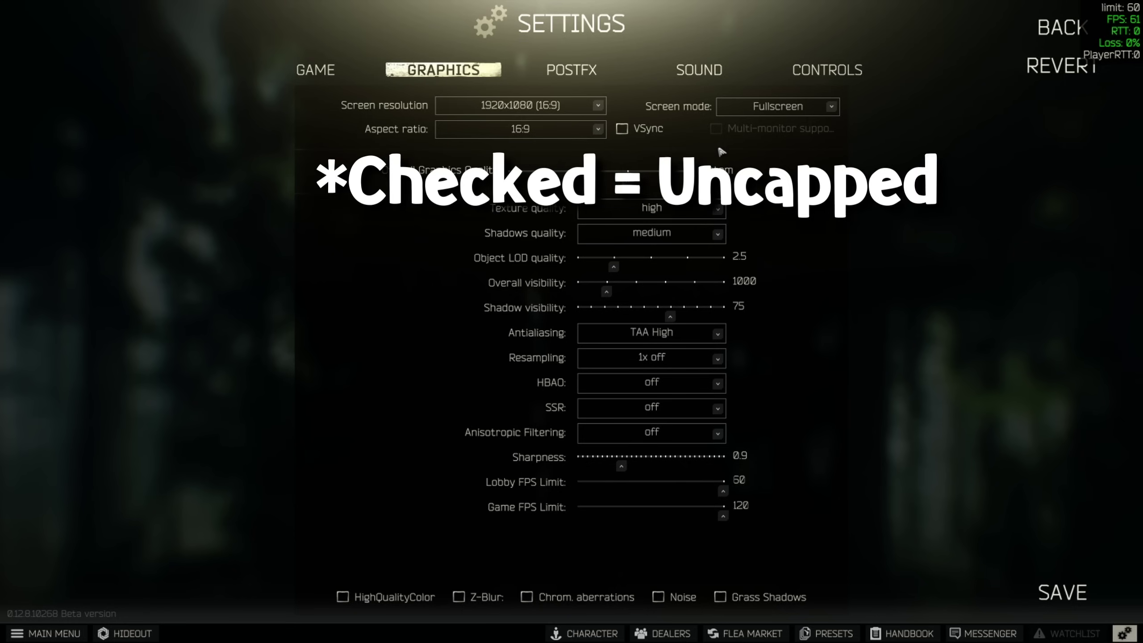
{"action": "left_click", "coordinate": [623, 129]}
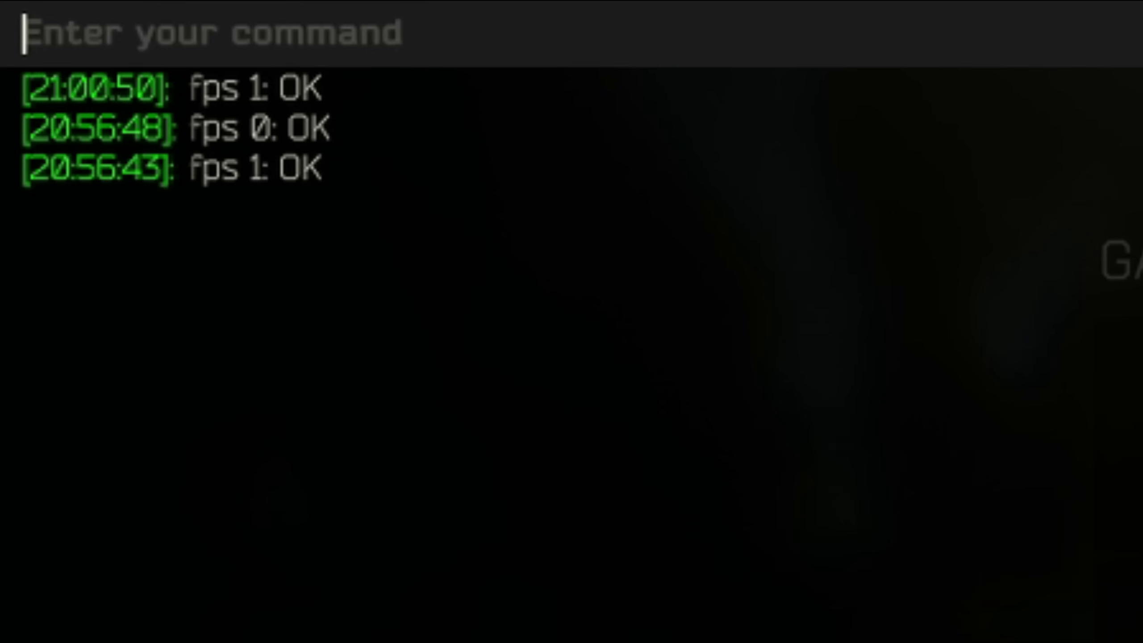
- Run the command "fps 0" in the in-game console
{"action": "type", "text": "fps 0"}
{"action": "key", "text": "Return"}
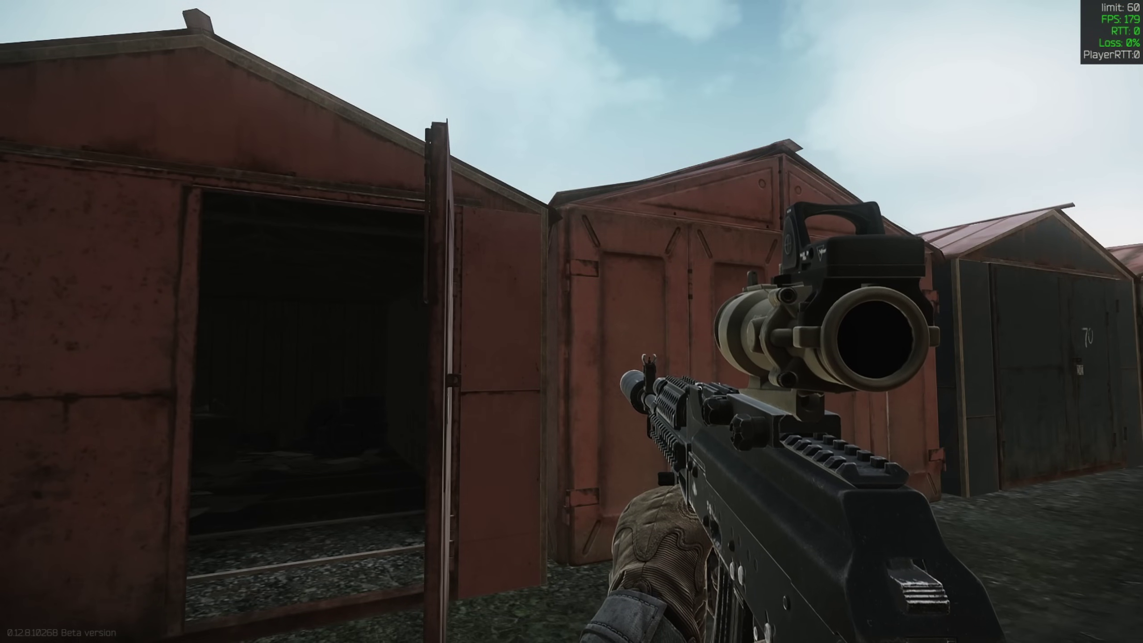
- Open the in-game PostFX settings in the live visualization view and enable PostFX
{"action": "key", "text": "Escape"}
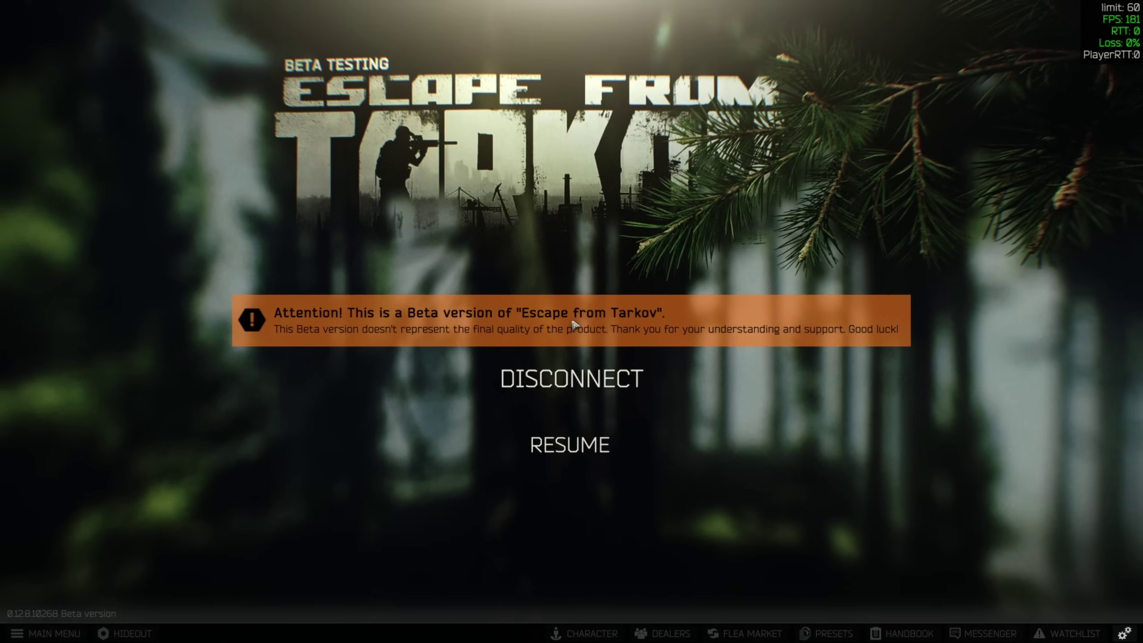
{"action": "left_click", "coordinate": [1123, 635]}
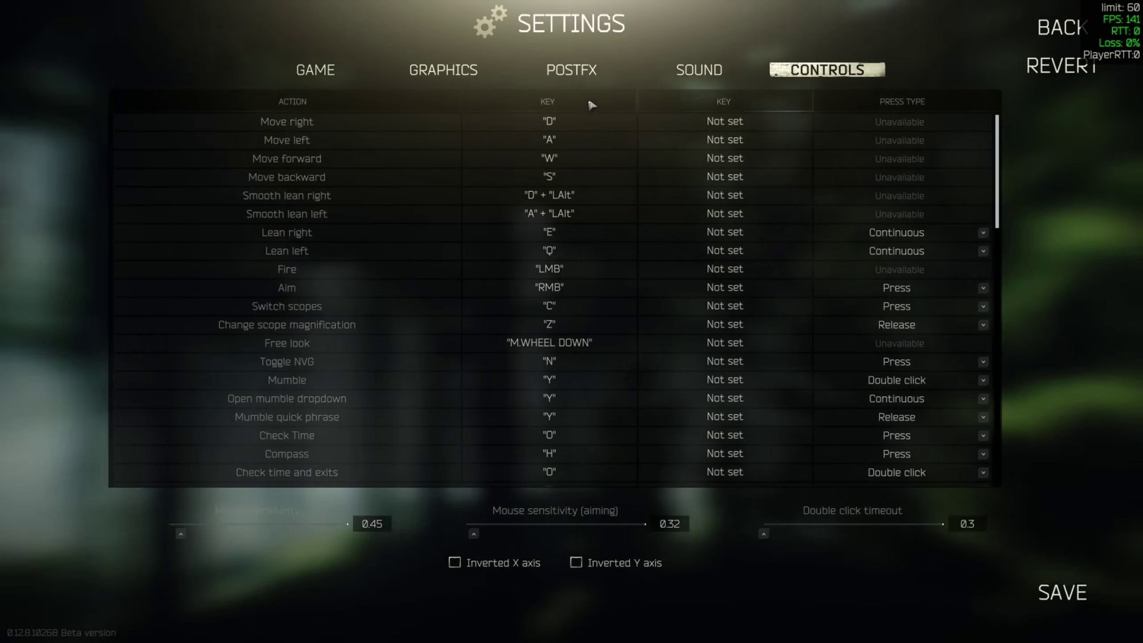
{"action": "left_click", "coordinate": [572, 70]}
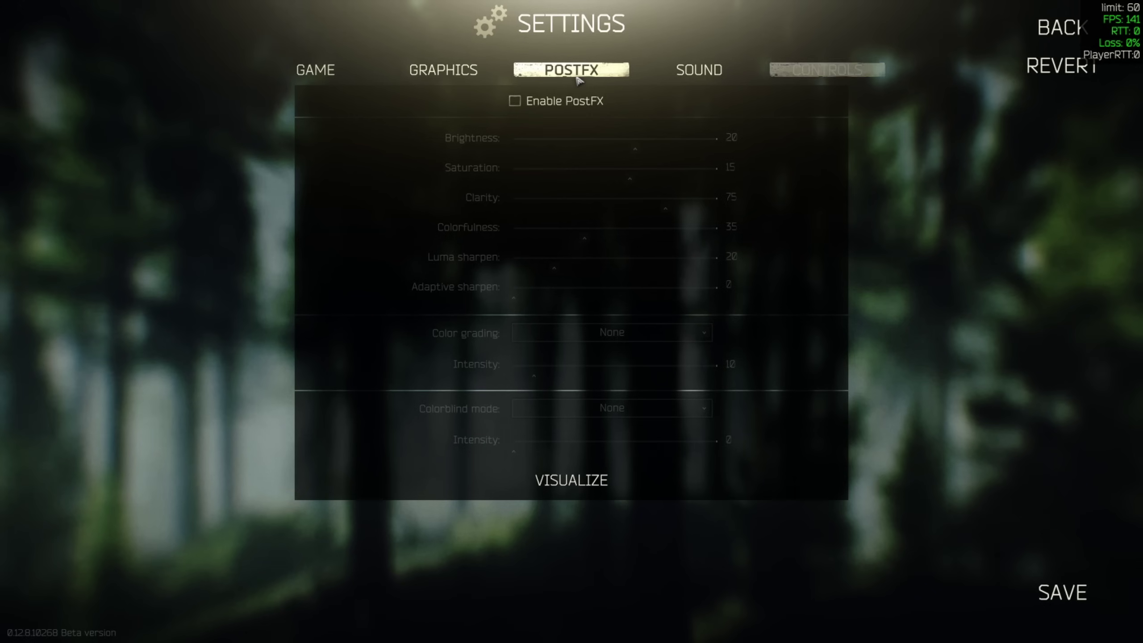
{"action": "left_click", "coordinate": [586, 480]}
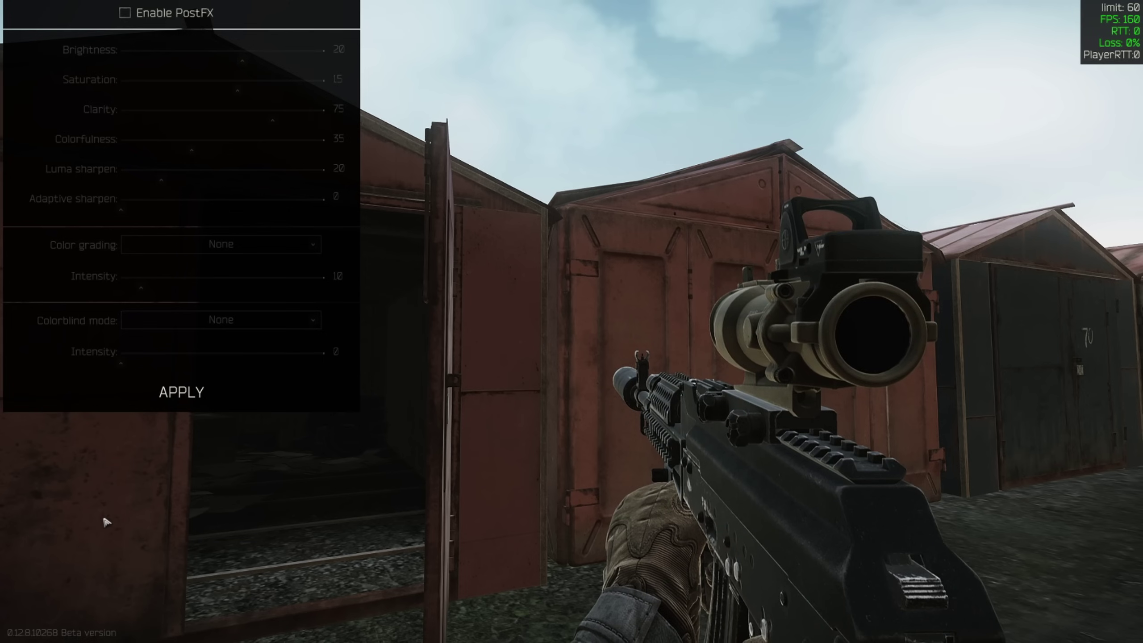
{"action": "left_click", "coordinate": [125, 12]}
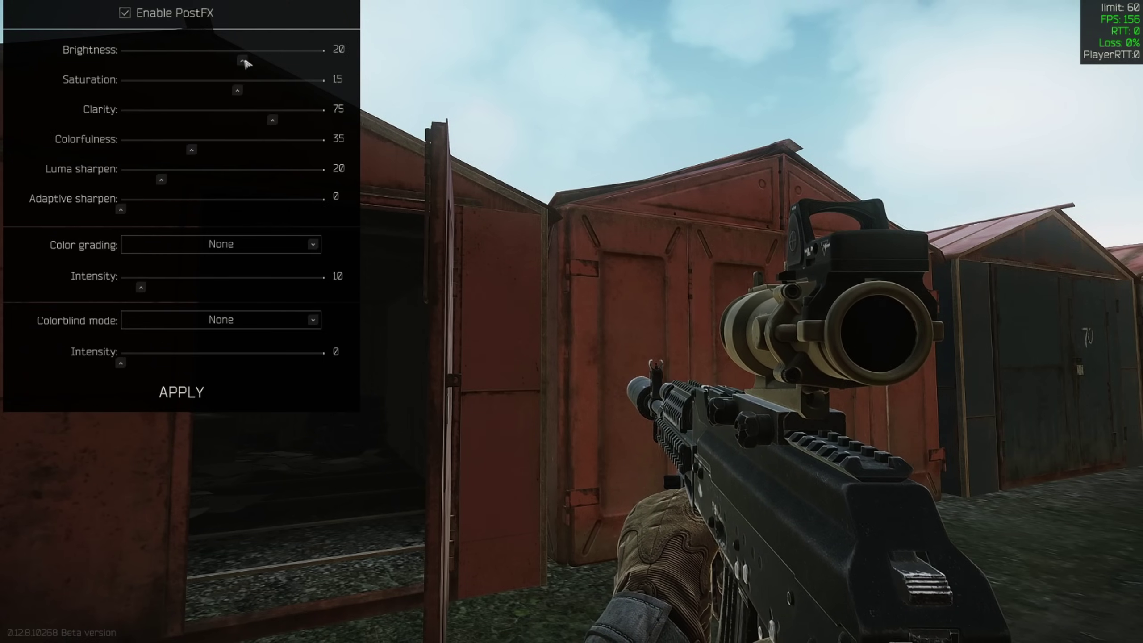
- Set PostFX Brightness to 12, Clarity to 71, Colorfulness to 60 and Adaptive sharpen to 20
{"action": "mouse_move", "coordinate": [242, 60]}
{"action": "left_mouse_down"}
{"action": "mouse_move", "coordinate": [360, 63]}
{"action": "mouse_move", "coordinate": [74, 66]}
{"action": "mouse_move", "coordinate": [237, 68]}
{"action": "left_mouse_up"}
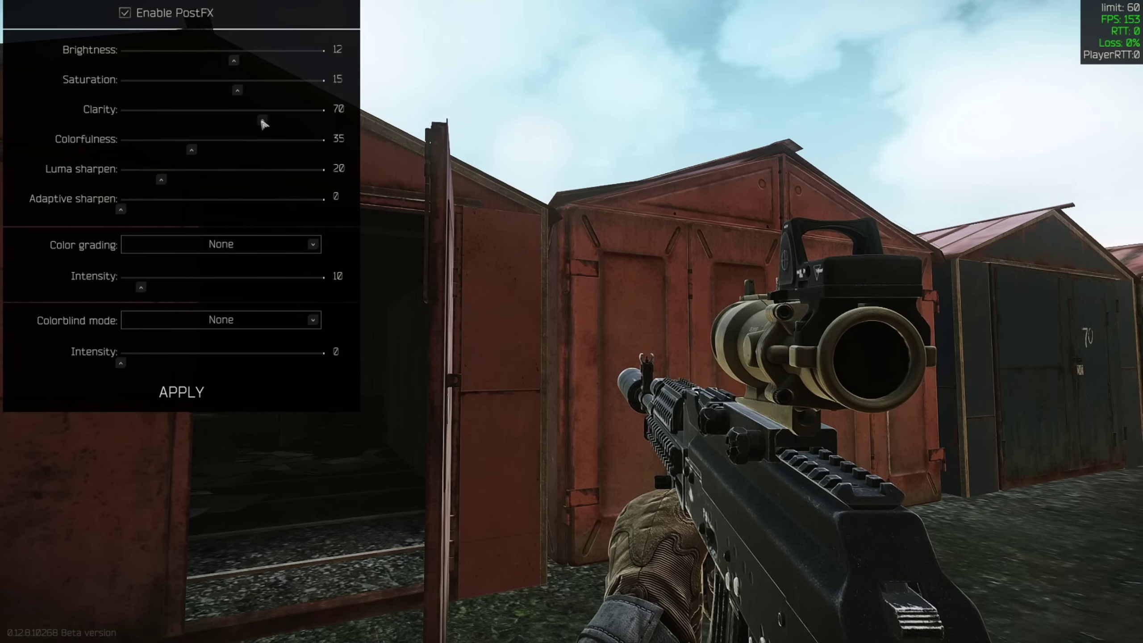
{"action": "left_click", "coordinate": [262, 120]}
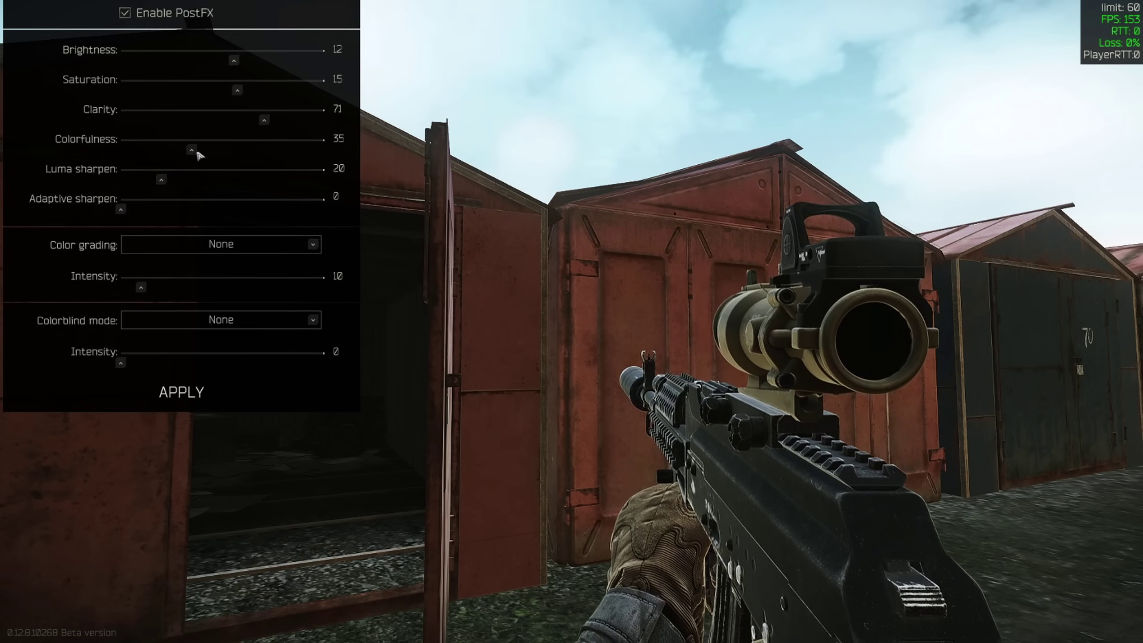
{"action": "left_click_drag", "start_coordinate": [193, 151], "coordinate": [246, 157]}
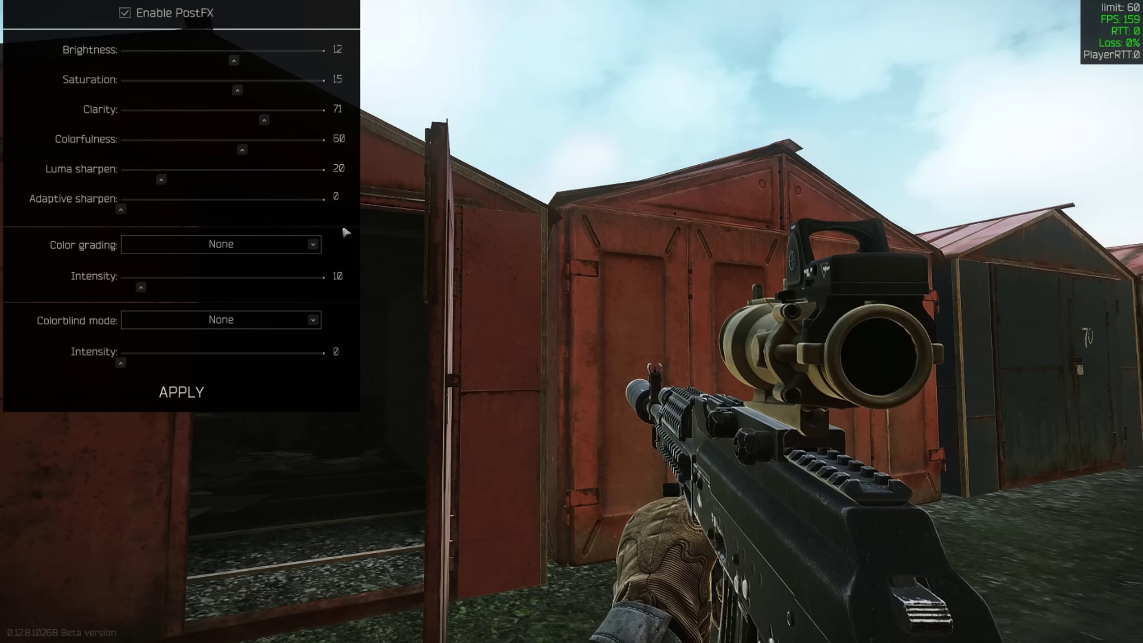
{"action": "left_click_drag", "start_coordinate": [121, 211], "coordinate": [163, 219]}
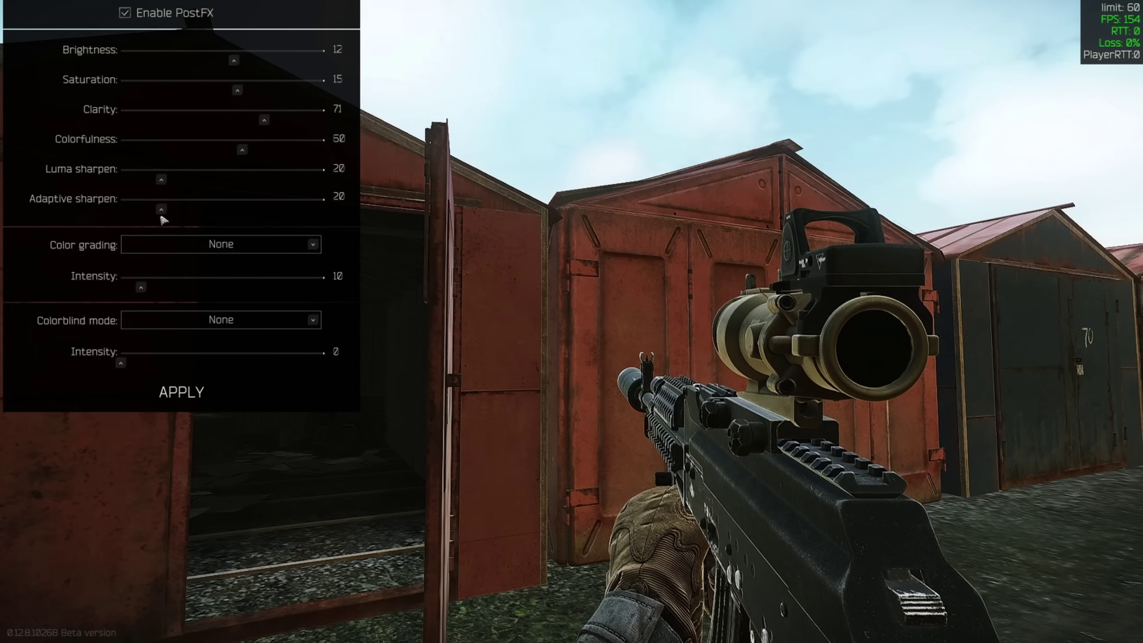